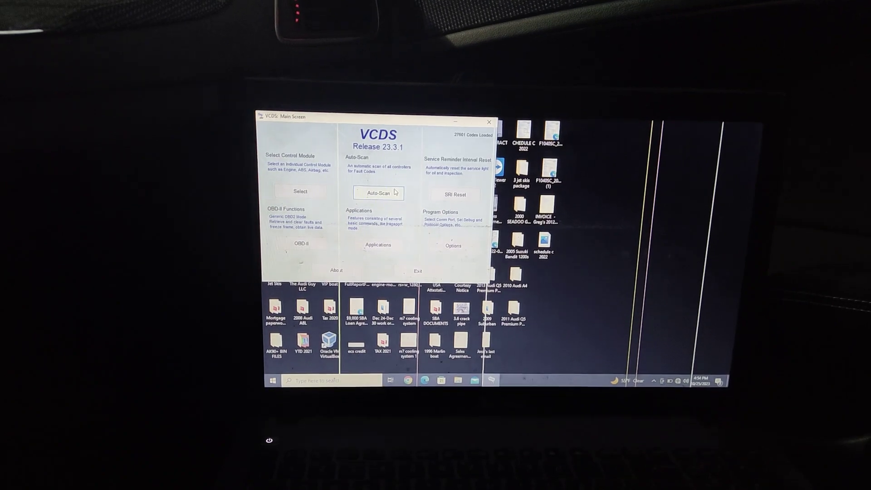
Auto-scan all controllers, then review 01-Engine's two faults, including oxygen sensor heating, and its readiness
left_click(397, 204)
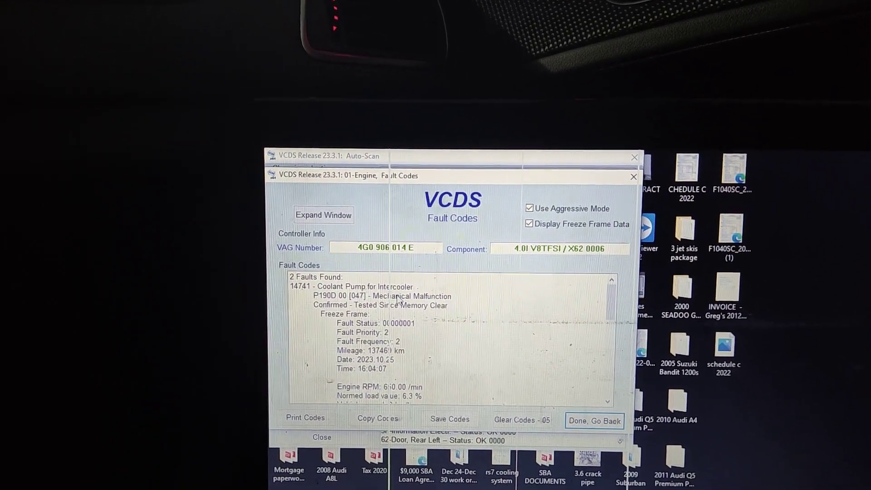
scroll(609, 301, "down", 1)
scroll(609, 302, "down", 3)
scroll(608, 301, "down", 2)
scroll(608, 301, "down", 1)
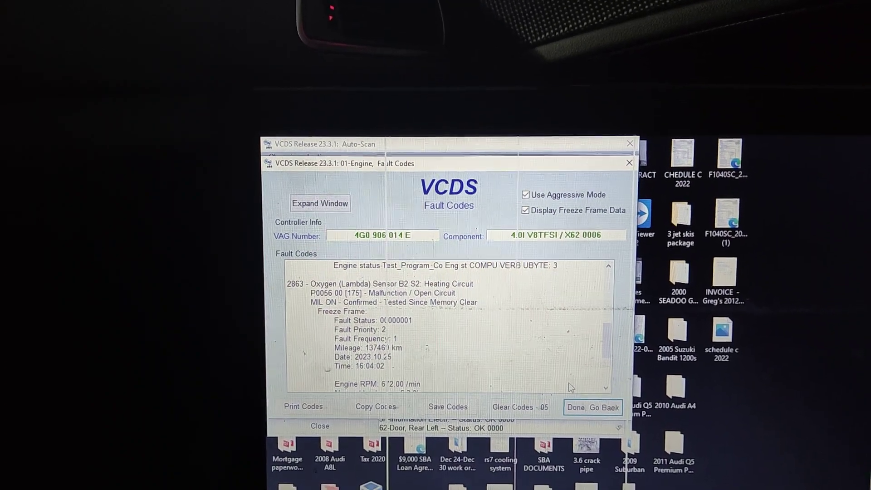
left_click(582, 406)
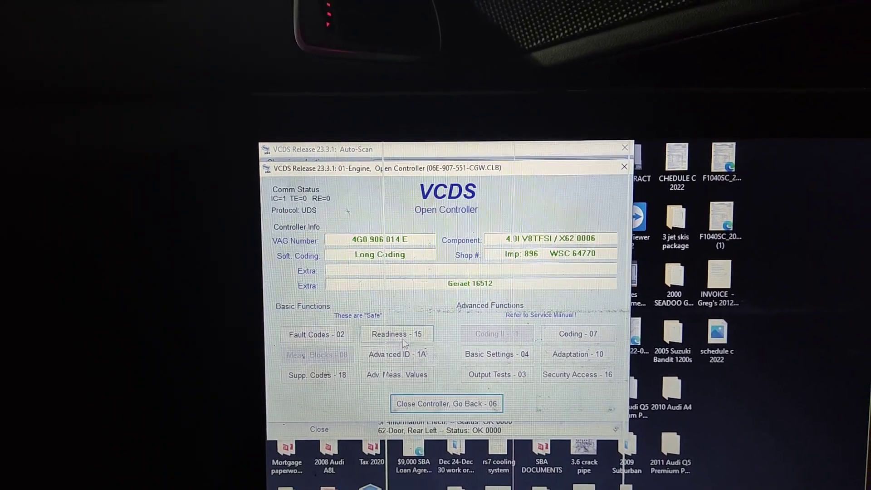
left_click(396, 334)
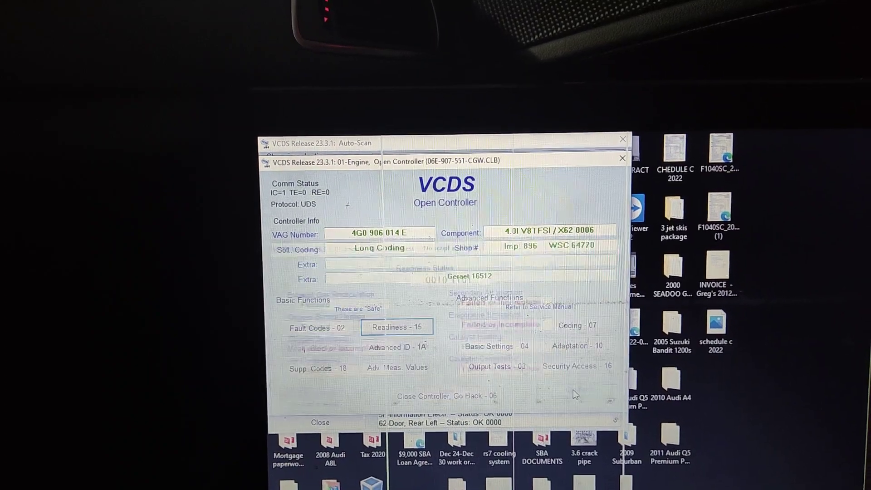
left_click(446, 395)
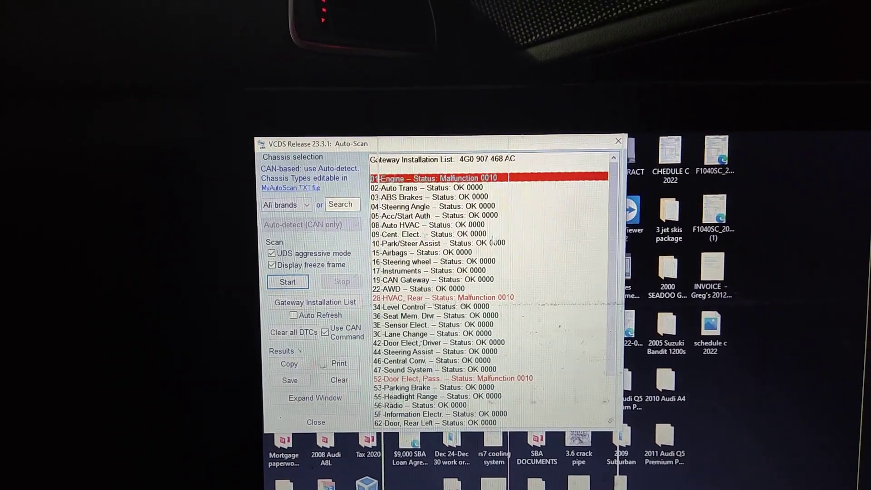
Review the three 28-HVAC, Rear fault codes, including the rear upper body vent motor faults
left_click(492, 297)
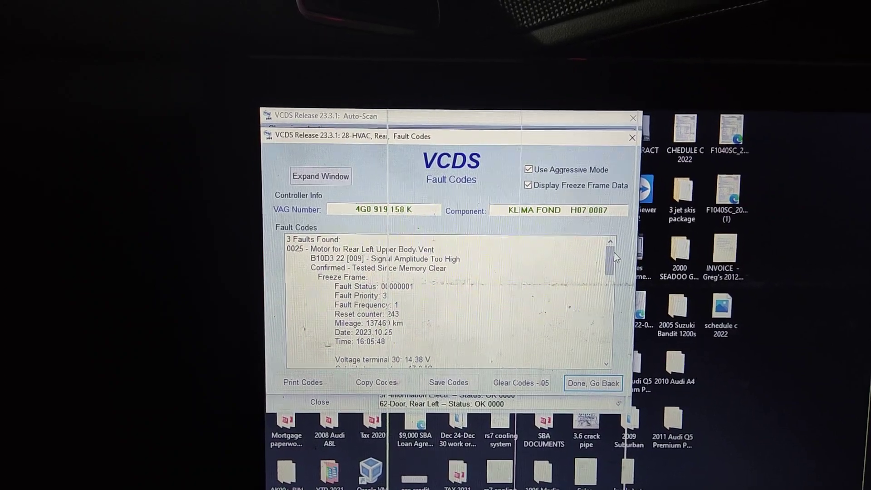
left_click_drag(611, 257, 610, 319)
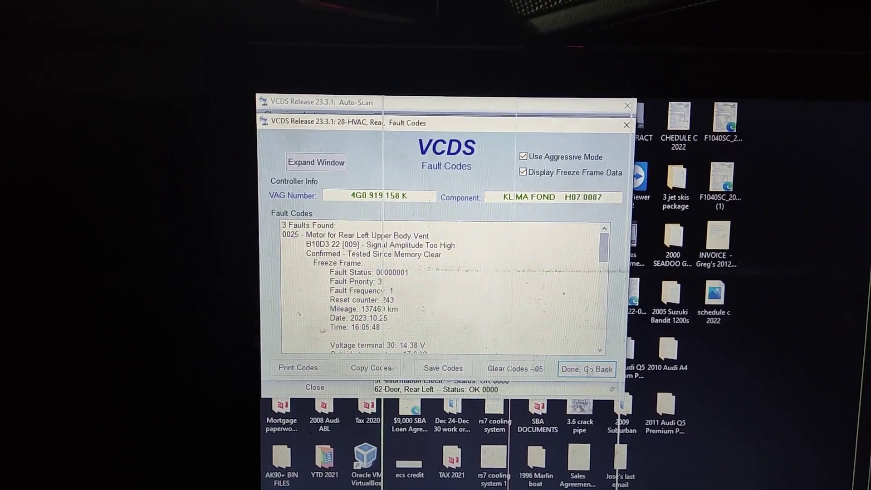
left_click(589, 369)
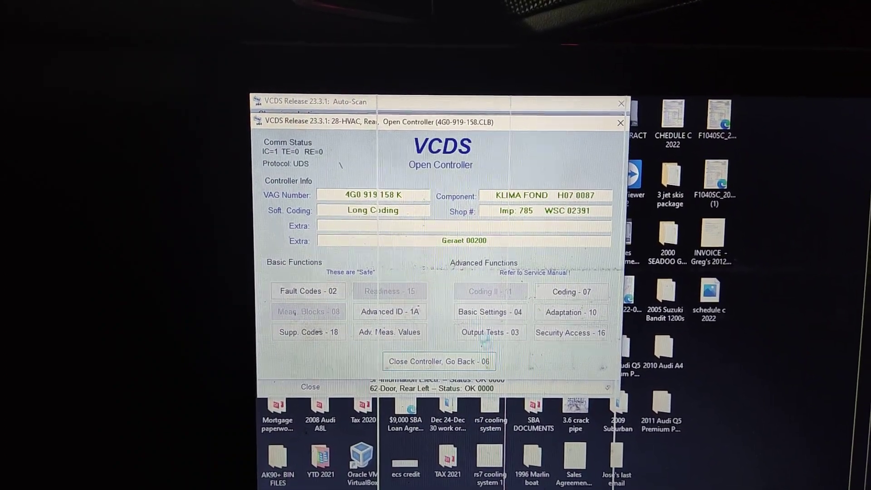
left_click(492, 363)
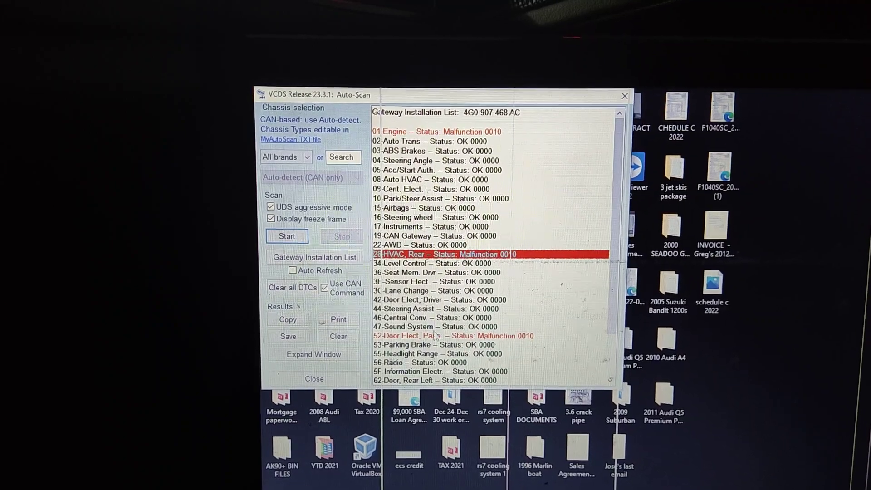
left_click(436, 335)
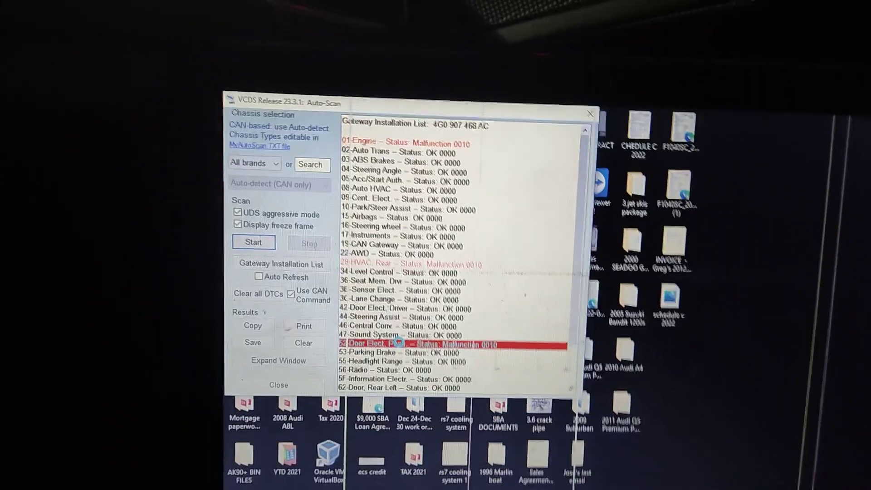
Review the 52-Door Elect, Pass. codes and the BA-Motor Mounts drivetrain mount actuator fault
double_click(398, 343)
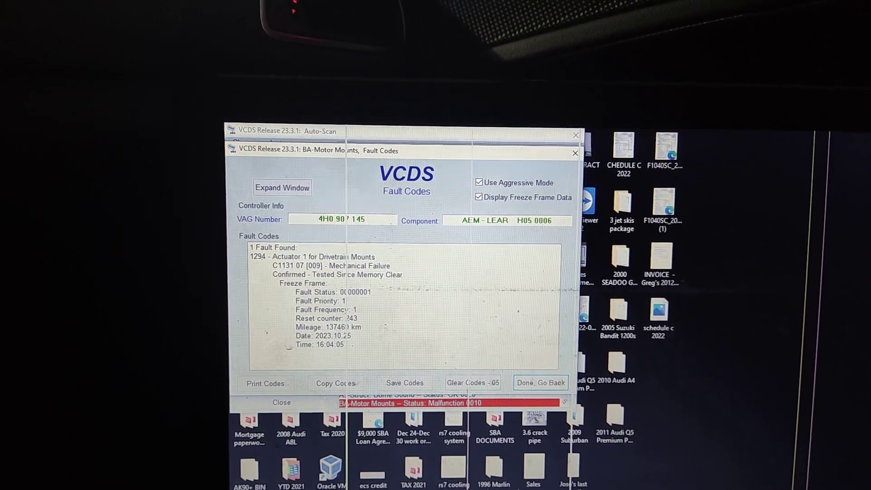
left_click(528, 381)
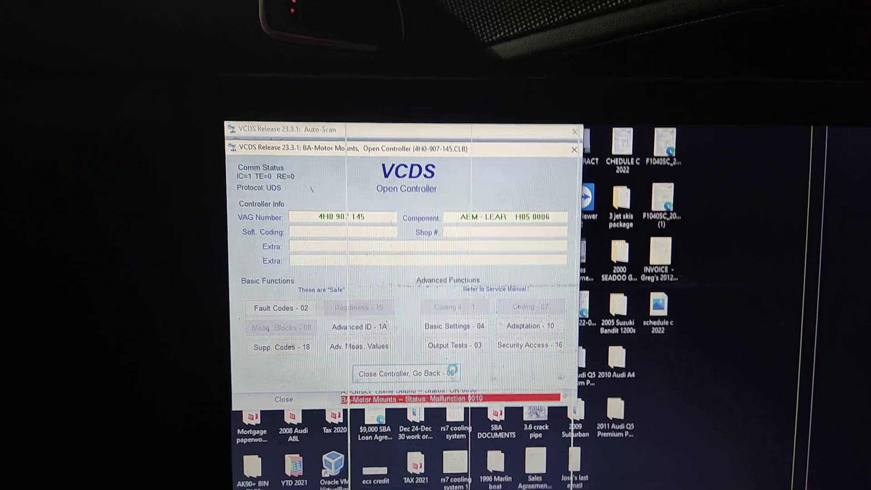
left_click(529, 382)
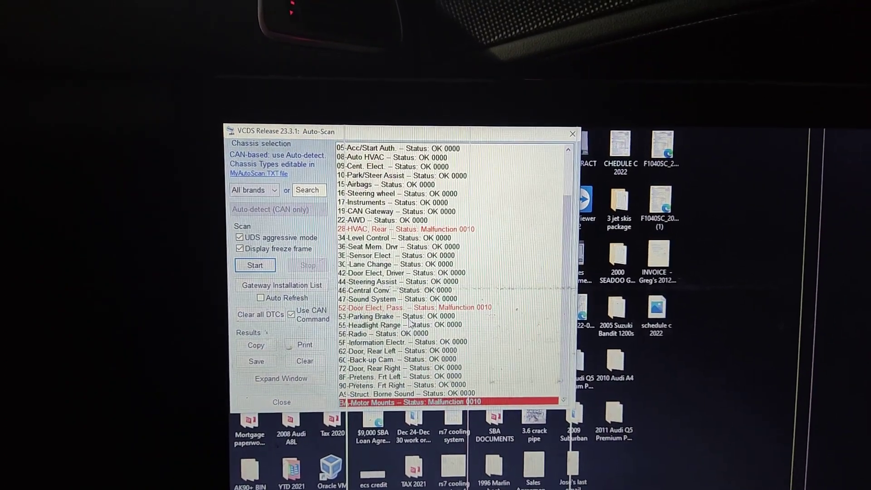
Open 55-Headlight Range and confirm it reports no fault codes
left_click(413, 323)
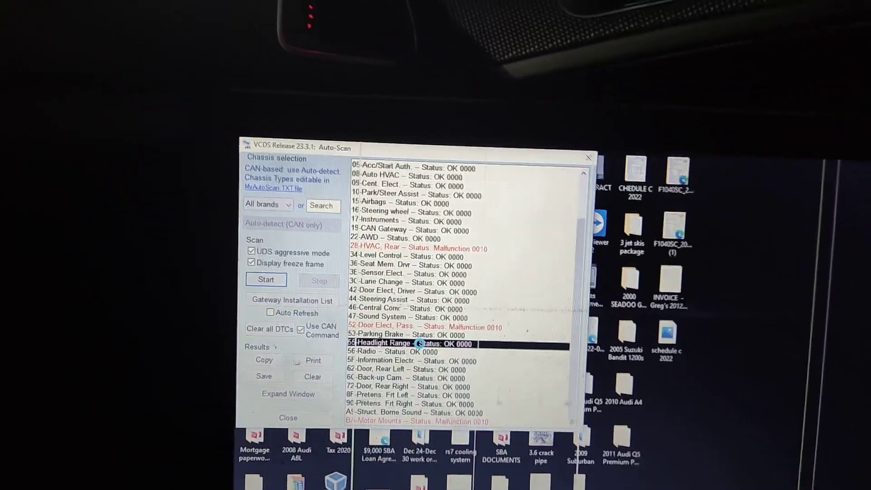
double_click(410, 335)
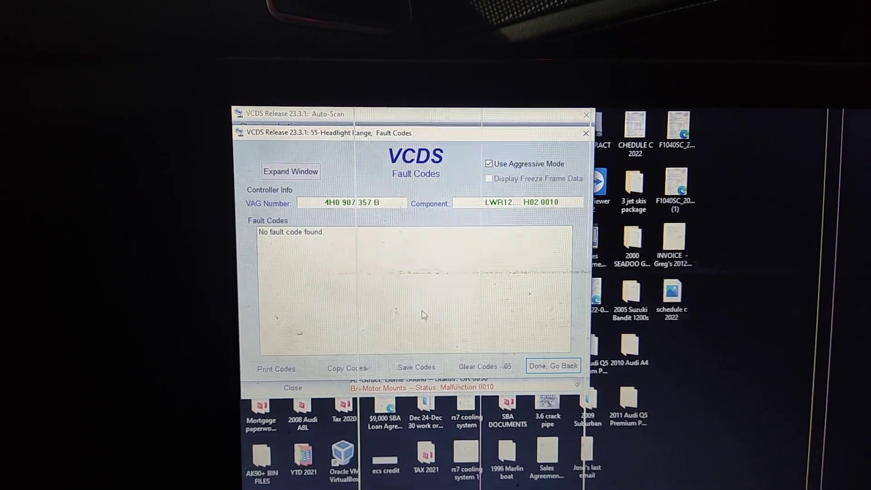
left_click(553, 366)
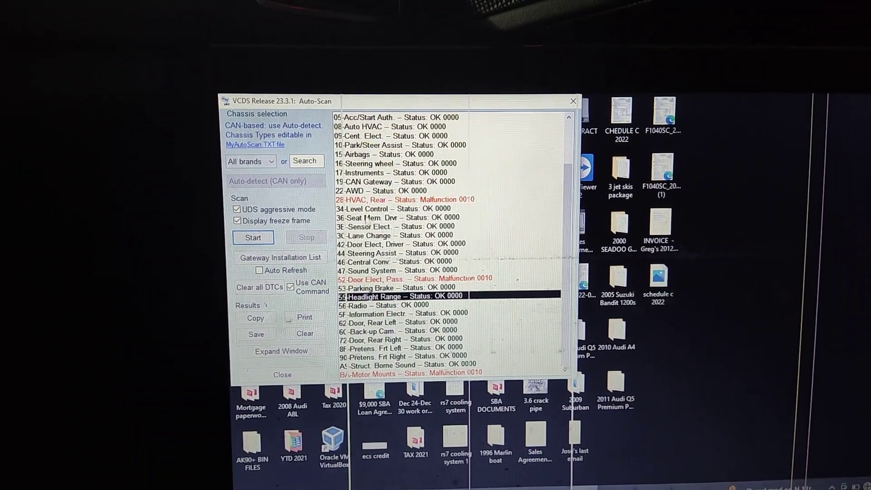
Open 34-Level Control, confirm it has no fault codes, and close the controller
left_click(371, 211)
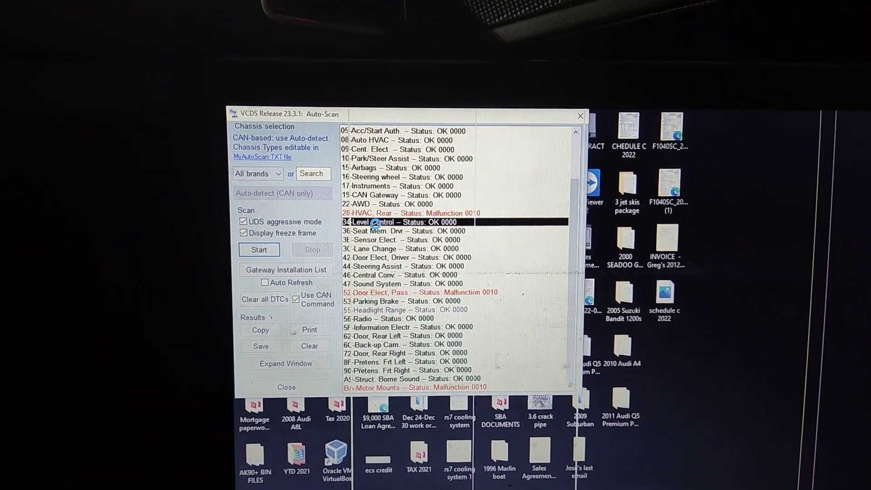
double_click(415, 189)
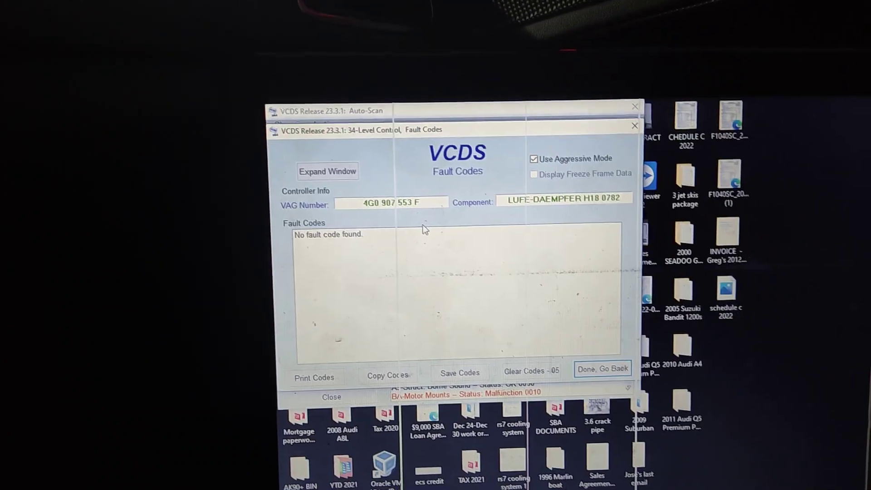
left_click(599, 360)
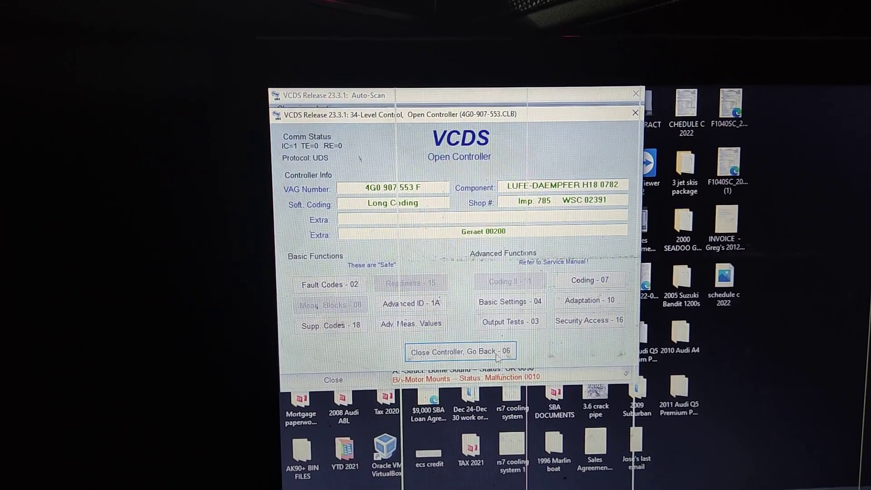
left_click(495, 352)
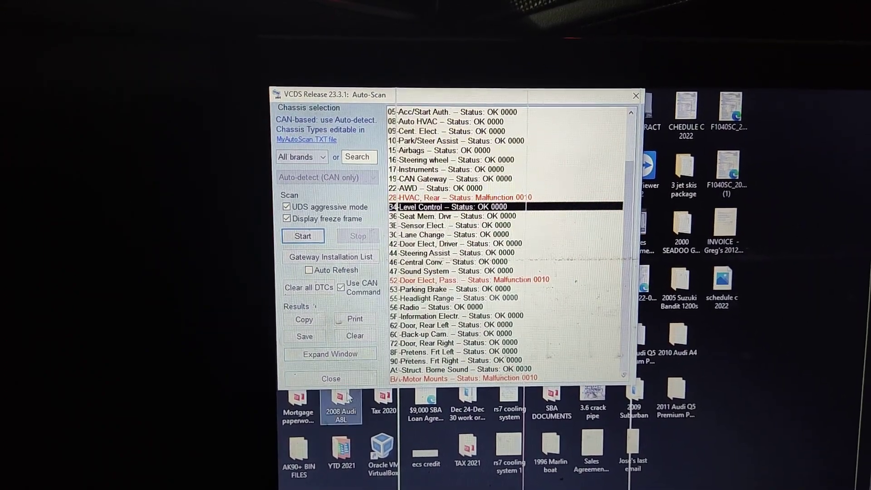